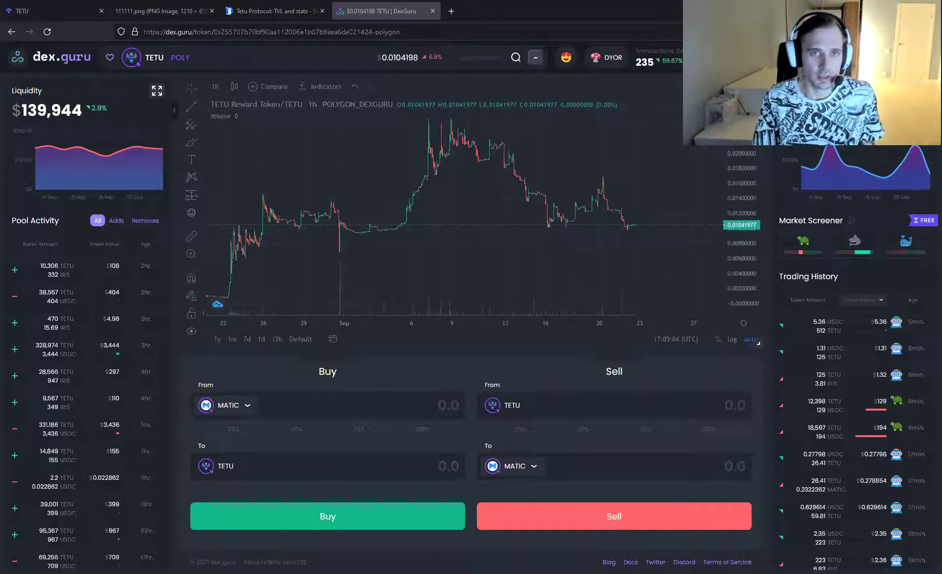
Bring up Tetu's DefiLlama TVL and stats page from the browser tabs.
click(272, 10)
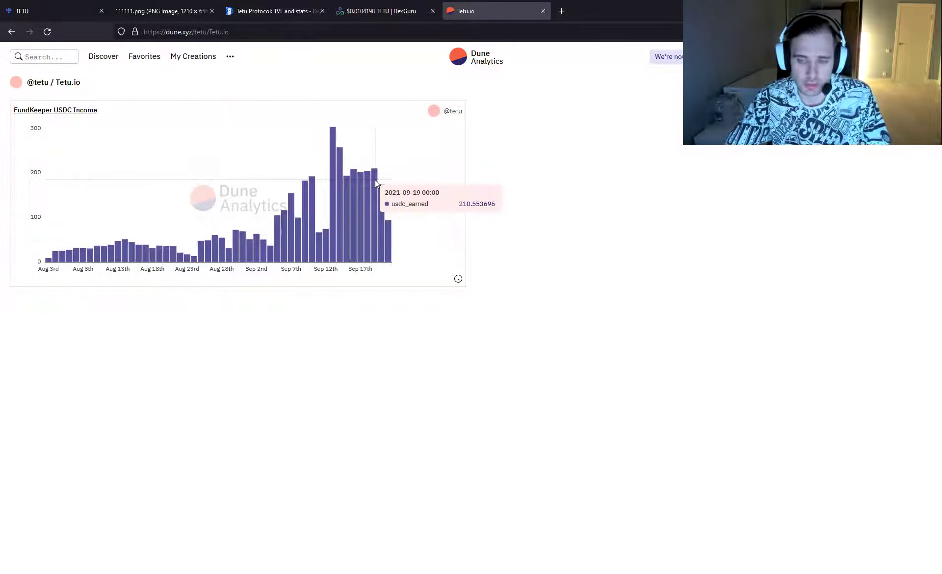
click(383, 10)
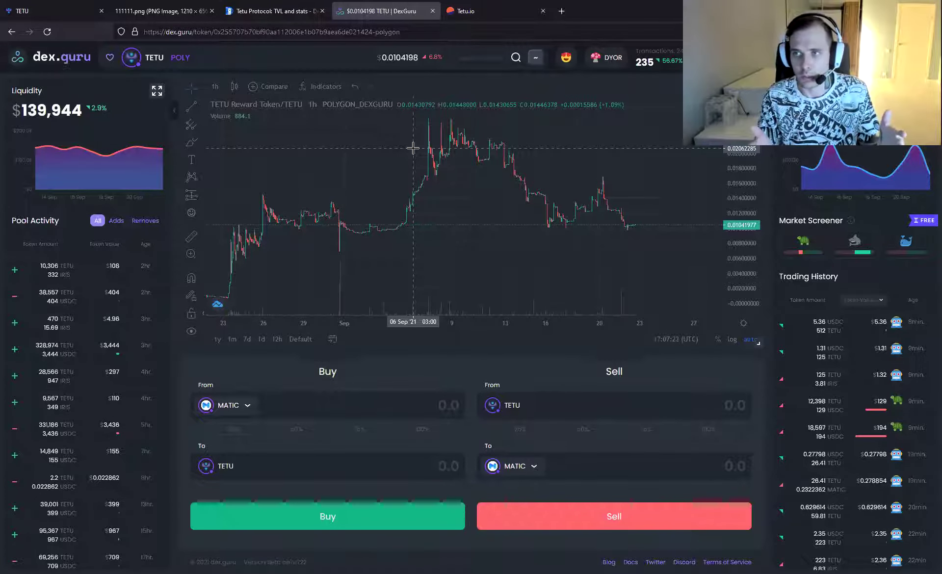
Switch to the app.tetu.io tab listing vaults with their TVL and APR.
click(51, 10)
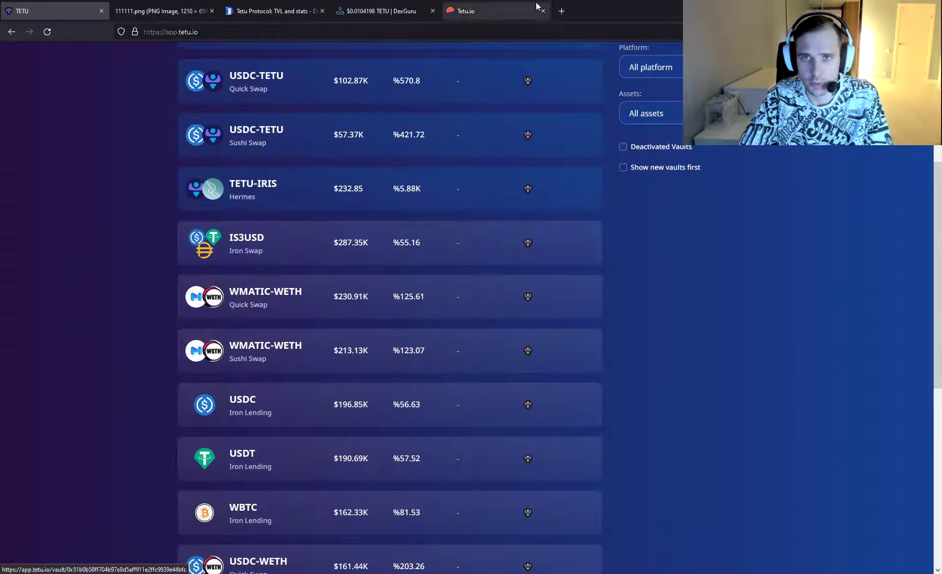
mouse_move(406, 243)
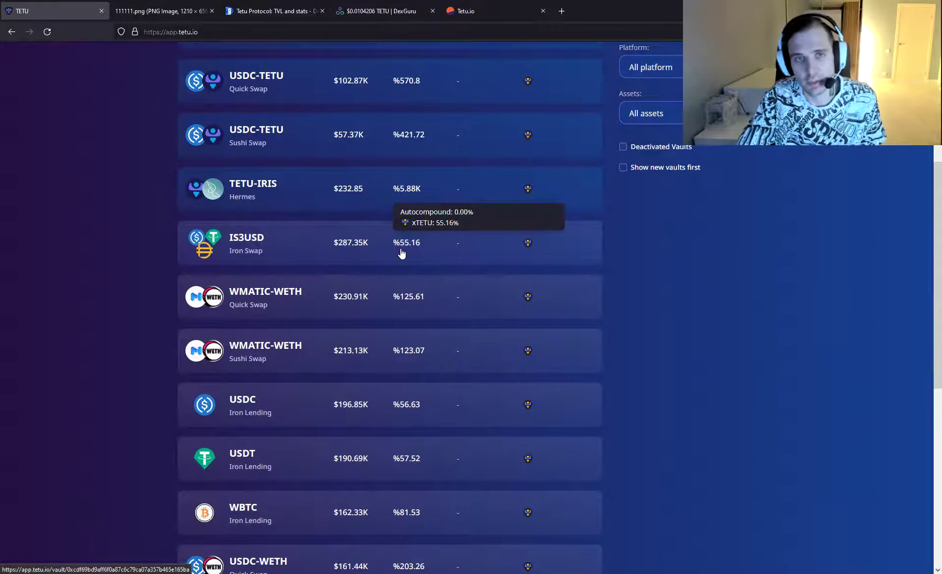
Return to the DexGuru tab showing the TETU Reward Token price chart.
click(378, 11)
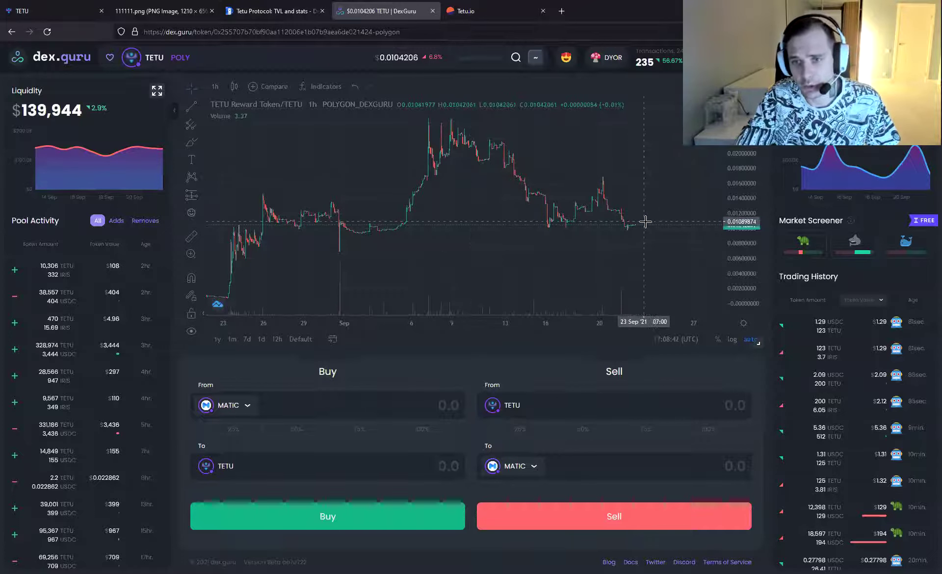
scroll(631, 227, up, 2)
scroll(530, 249, up, 2)
scroll(442, 268, up, 3)
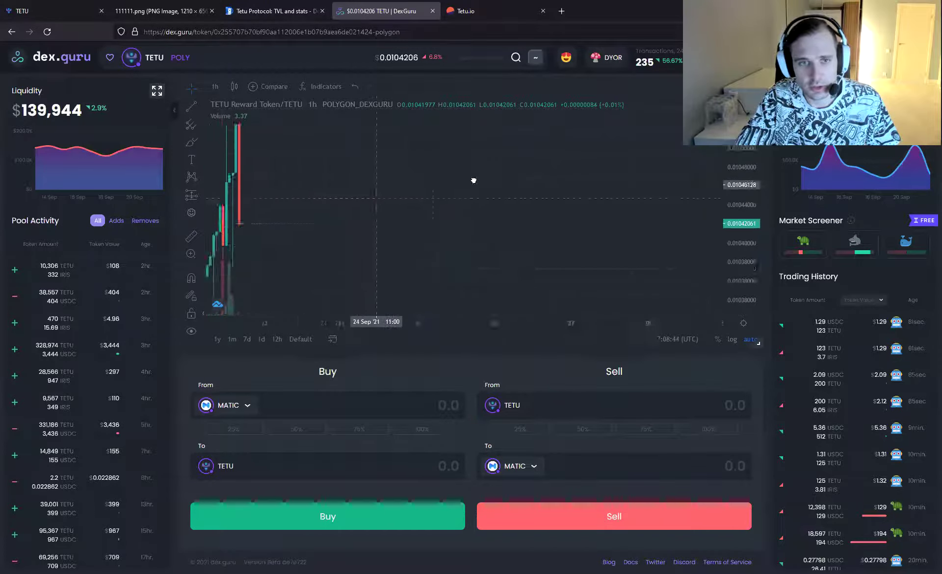
Pan the TETU candlestick chart across 19–23 Sep and earlier dates toward launch.
drag(443, 267, 547, 200)
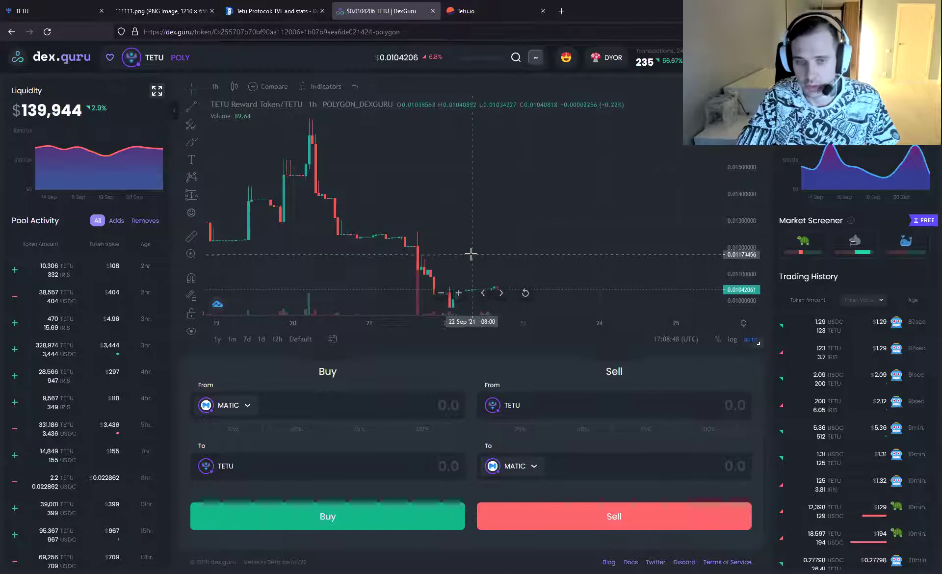
drag(541, 221, 601, 208)
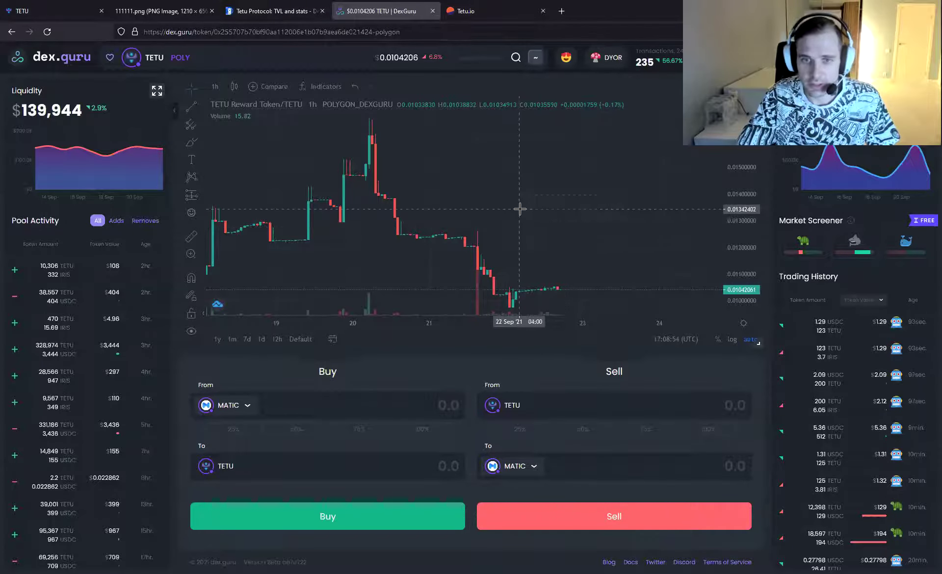
scroll(554, 228, down, 3)
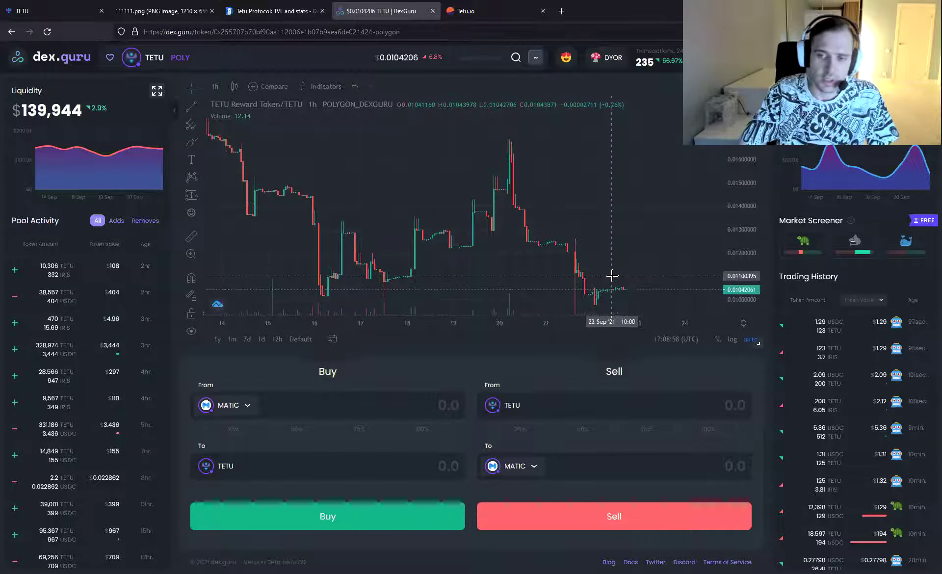
scroll(624, 259, down, 5)
drag(637, 236, 469, 231)
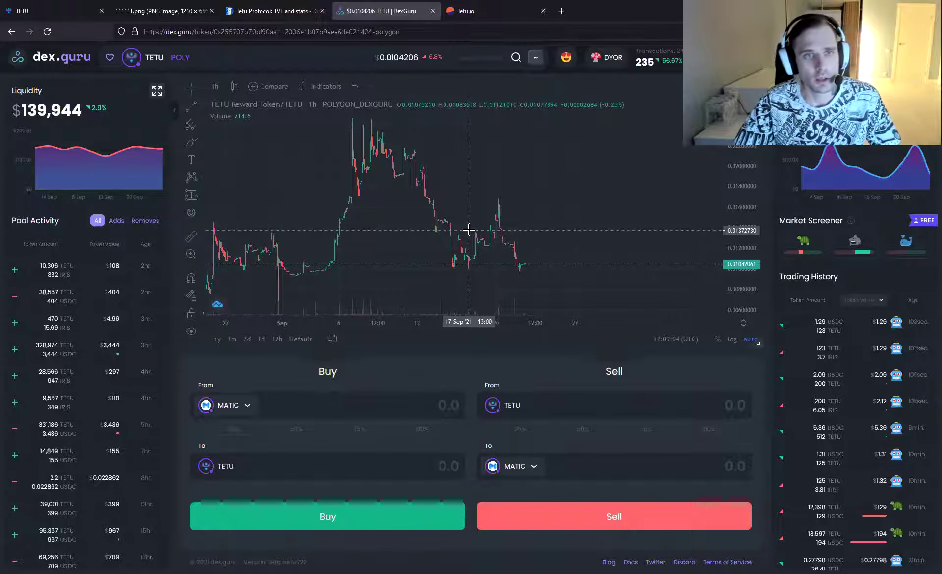
scroll(469, 230, down, 5)
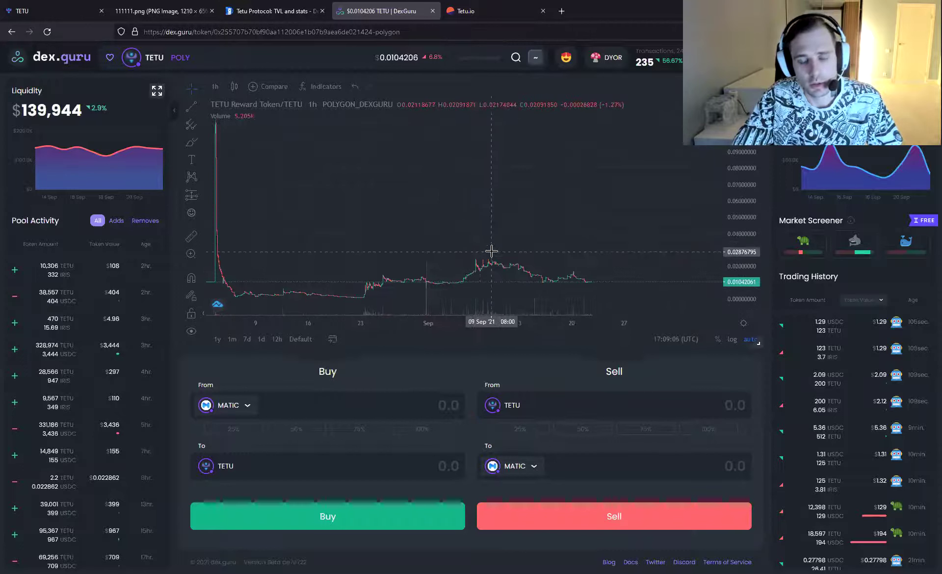
scroll(490, 252, up, 4)
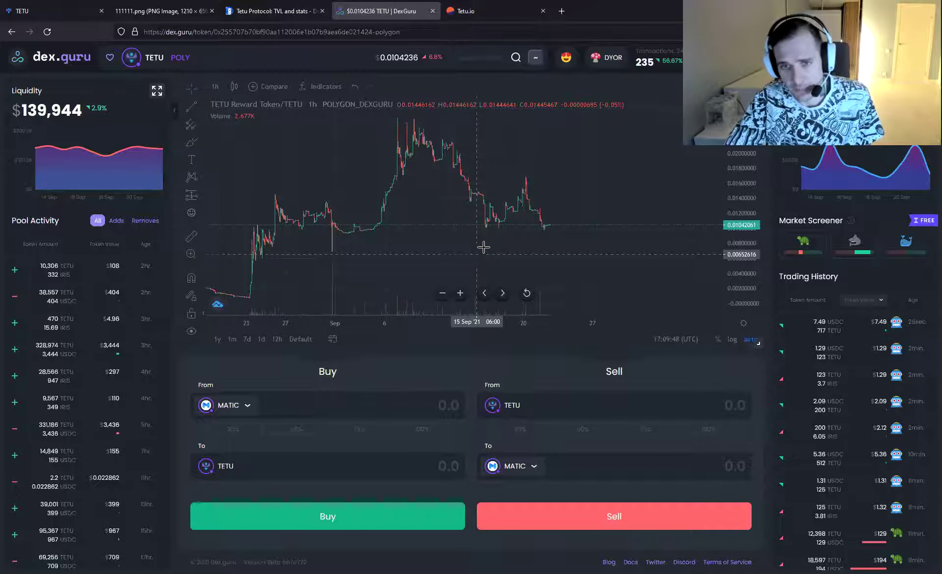
scroll(500, 236, down, 3)
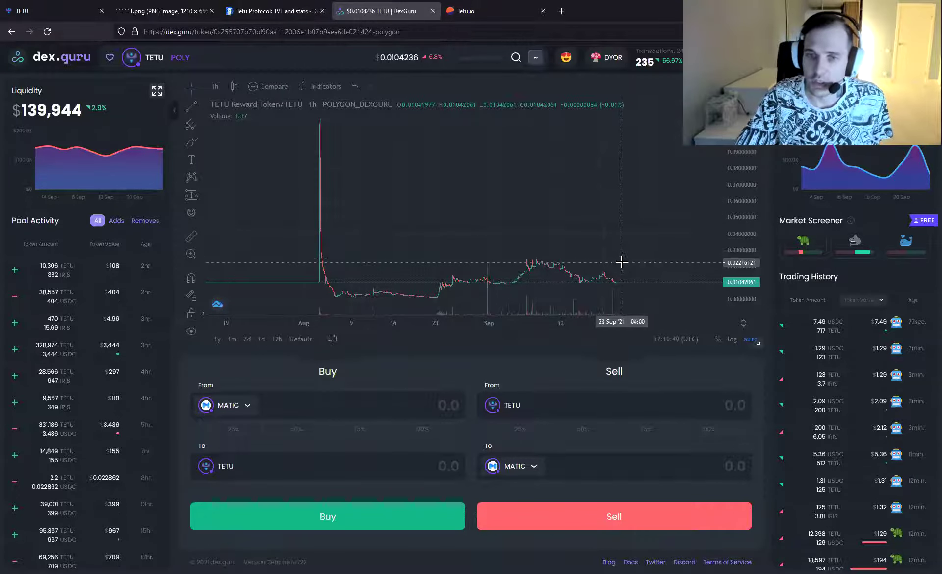
drag(591, 243, 556, 238)
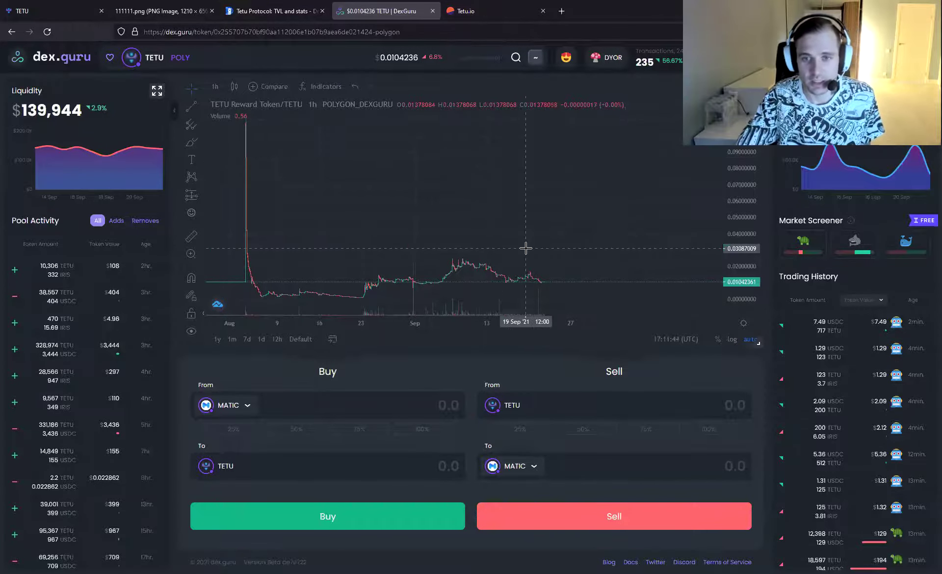
scroll(525, 251, up, 3)
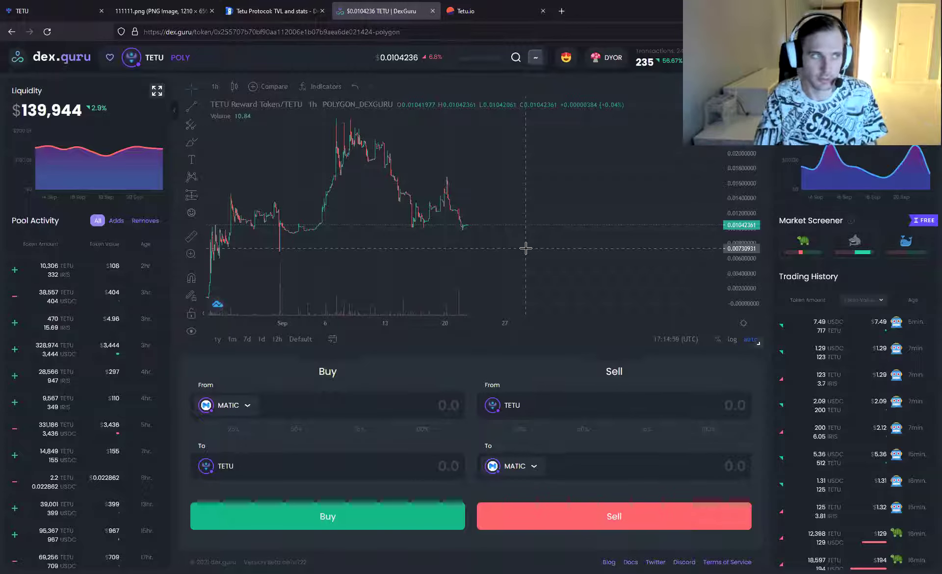
Show the 111111.png screenshot of the diamond vault lock interface.
click(159, 11)
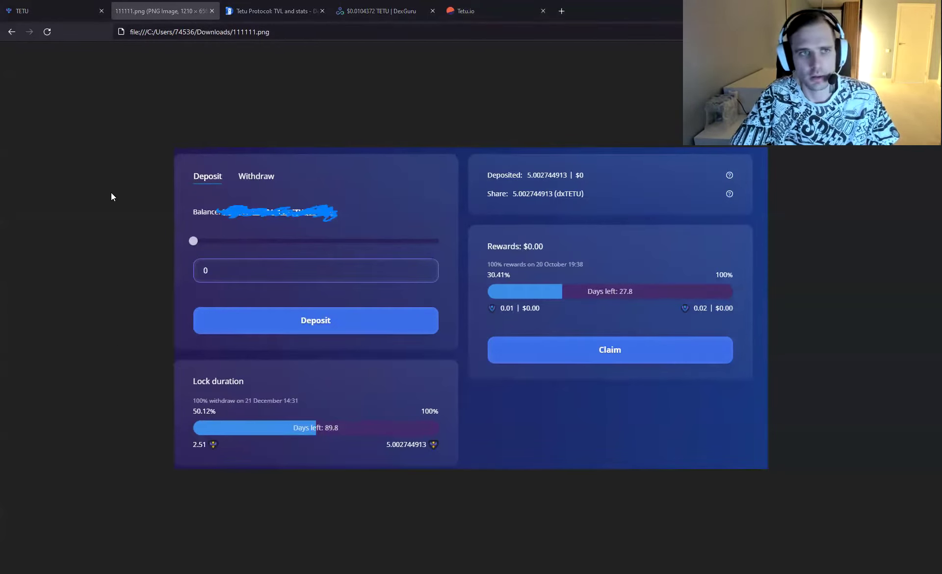
Return to the app.tetu.io vault list with TVL, buyback and price stats.
click(61, 10)
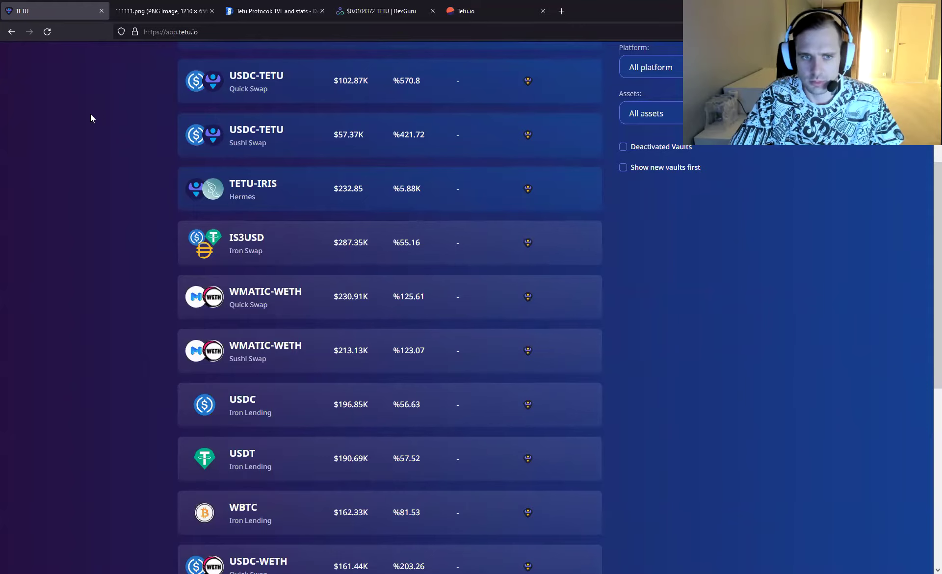
scroll(91, 115, up, 2)
scroll(90, 114, up, 1)
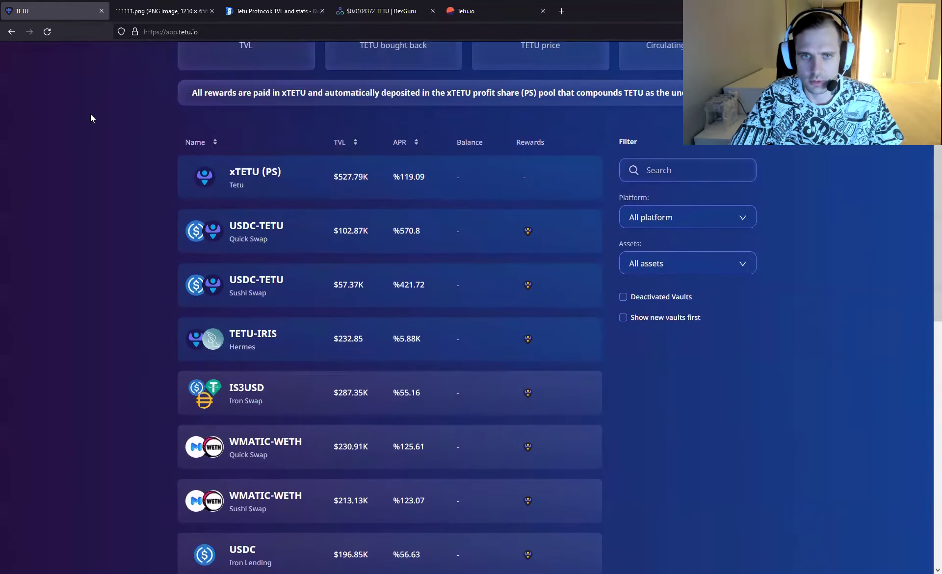
scroll(91, 114, up, 3)
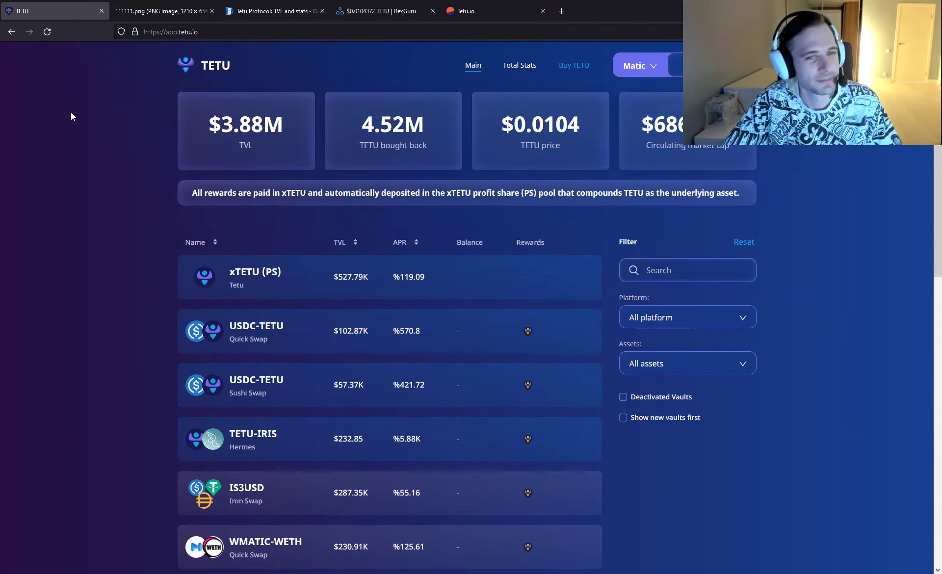
View Tetu's $3,876,897 TVL on DefiLlama, then reopen the 111111.png lock screenshot.
click(255, 8)
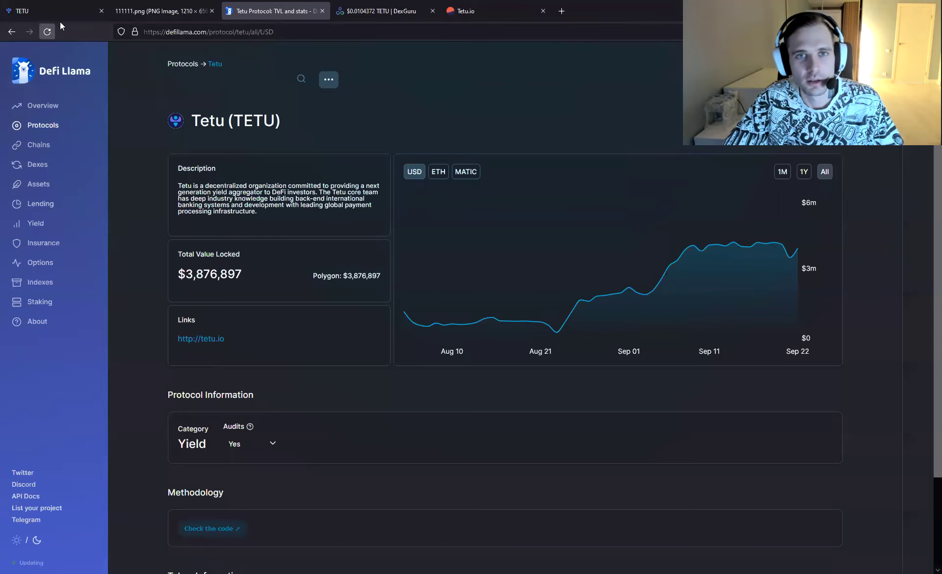
click(170, 17)
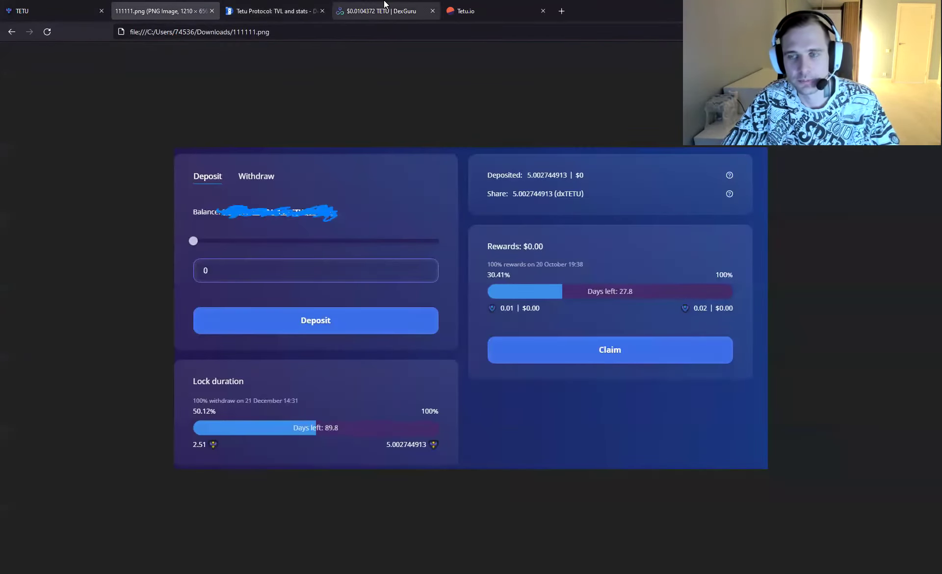